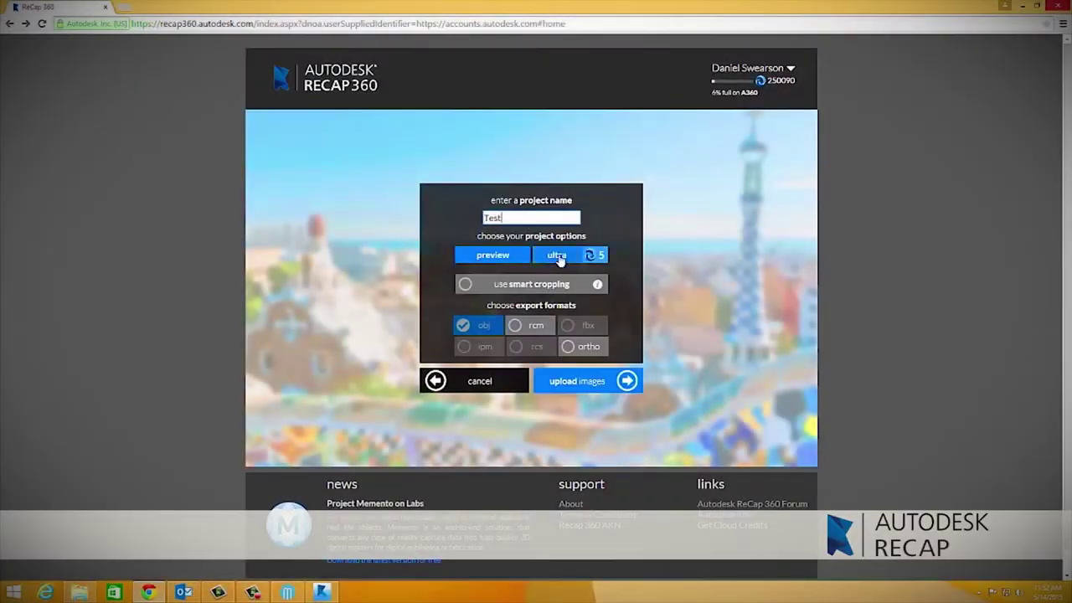
# Give the Test project Ultra quality and inch units, then proceed to Upload Images.
pyautogui.click(559, 260)
pyautogui.moveTo(592, 307)
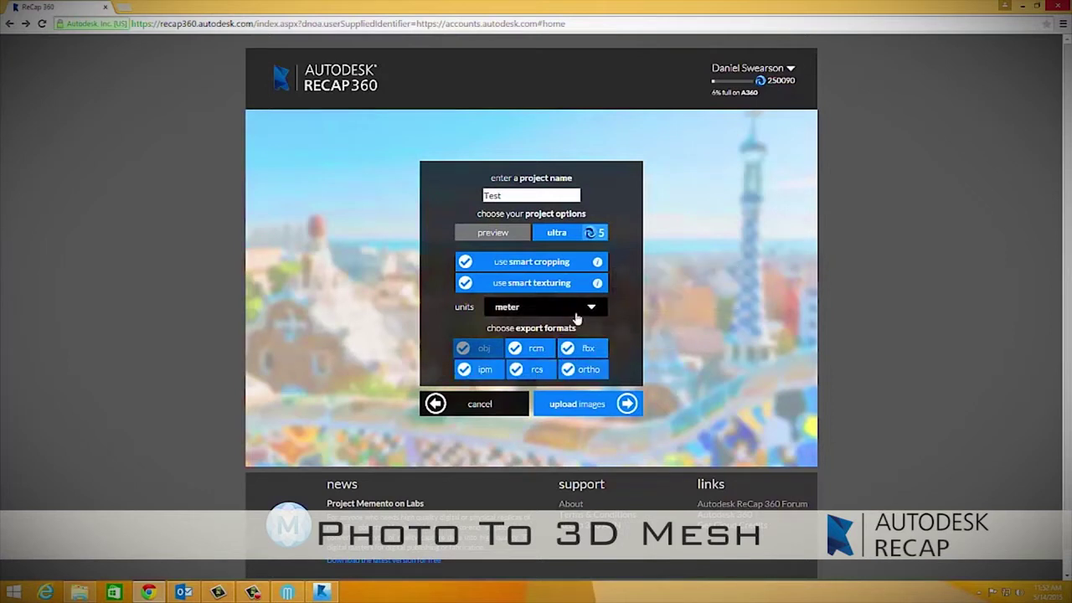
pyautogui.click(570, 315)
pyautogui.click(508, 356)
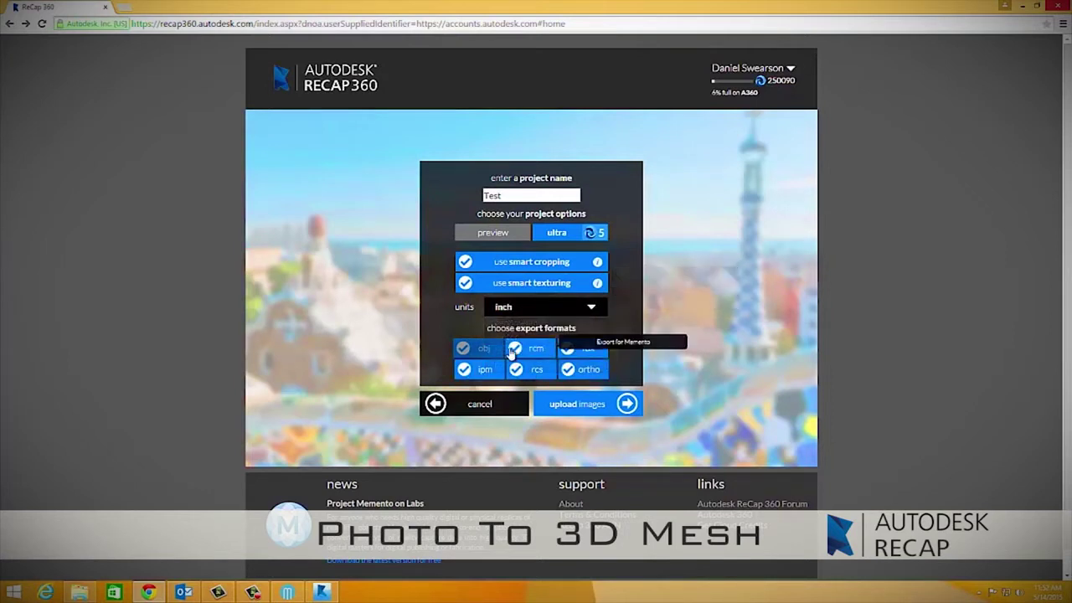
pyautogui.click(569, 405)
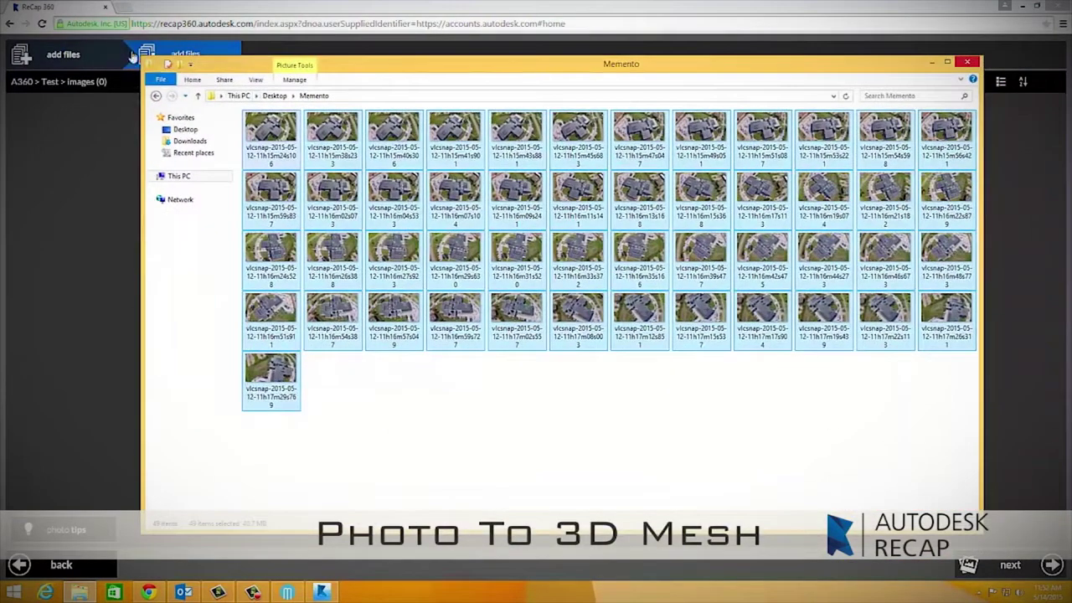
# Drag all 49 drone photos from the Memento folder into the ReCap photo area.
pyautogui.moveTo(143, 57); pyautogui.dragTo(475, 63)
pyautogui.moveTo(566, 201); pyautogui.dragTo(502, 335)
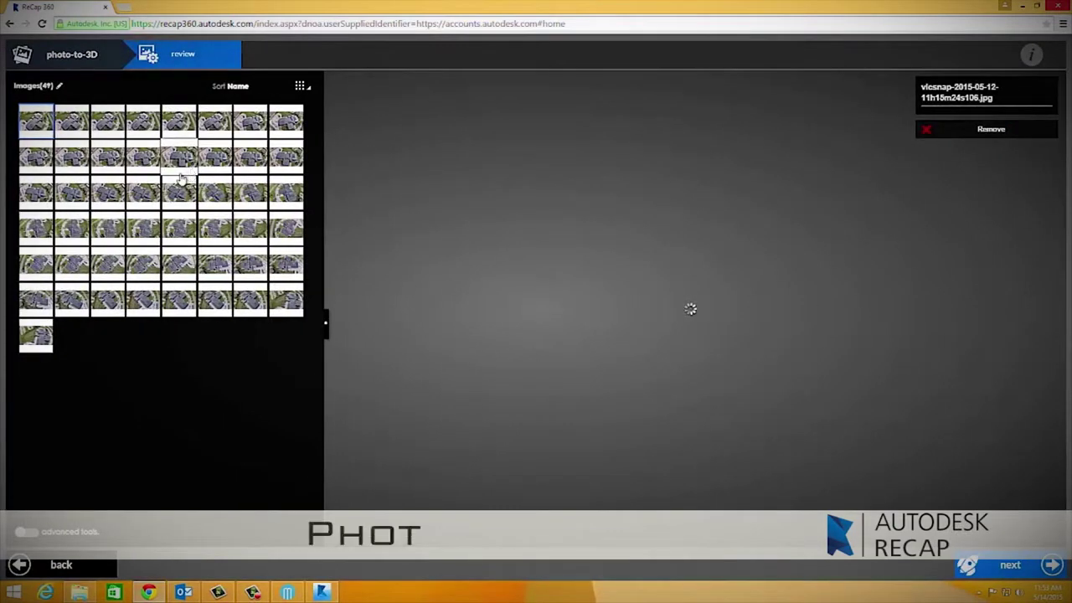
# In Registration, pick two overlapping drone photos to pair.
pyautogui.rightClick(28, 532)
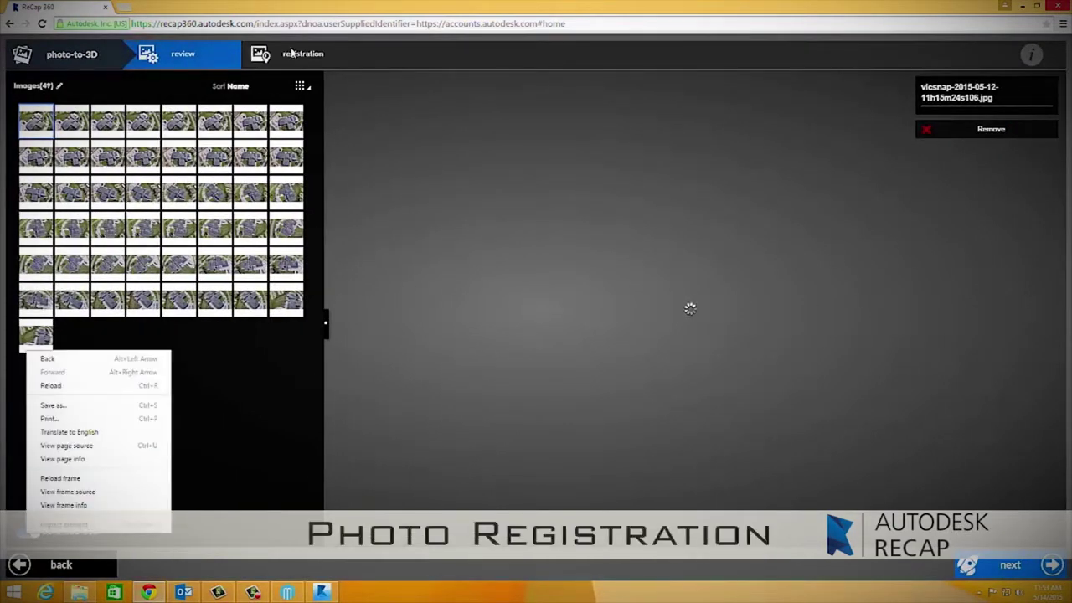
pyautogui.click(289, 51)
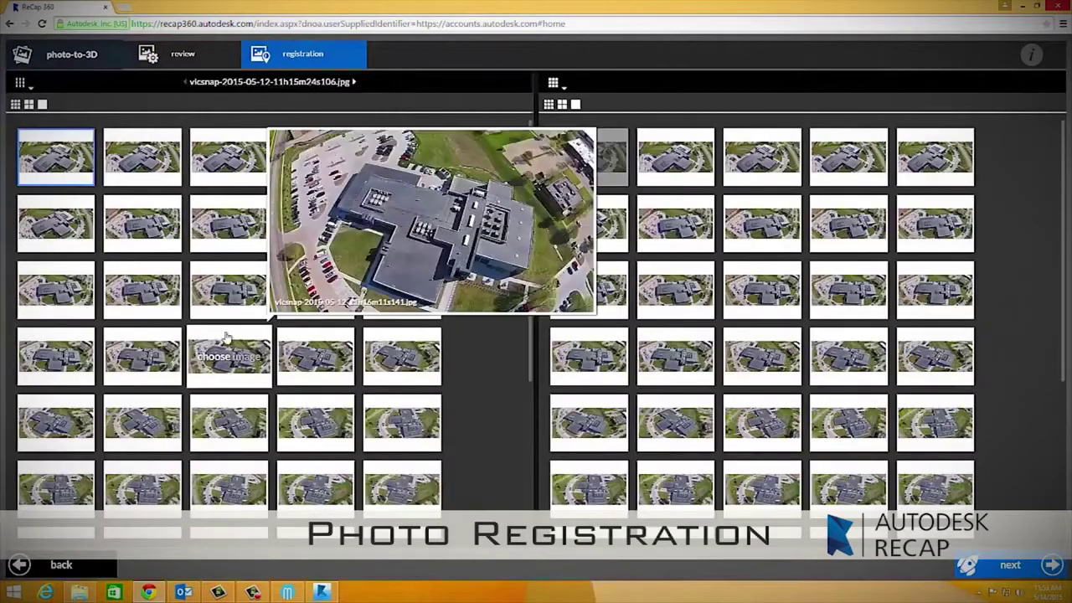
pyautogui.click(229, 356)
pyautogui.click(875, 291)
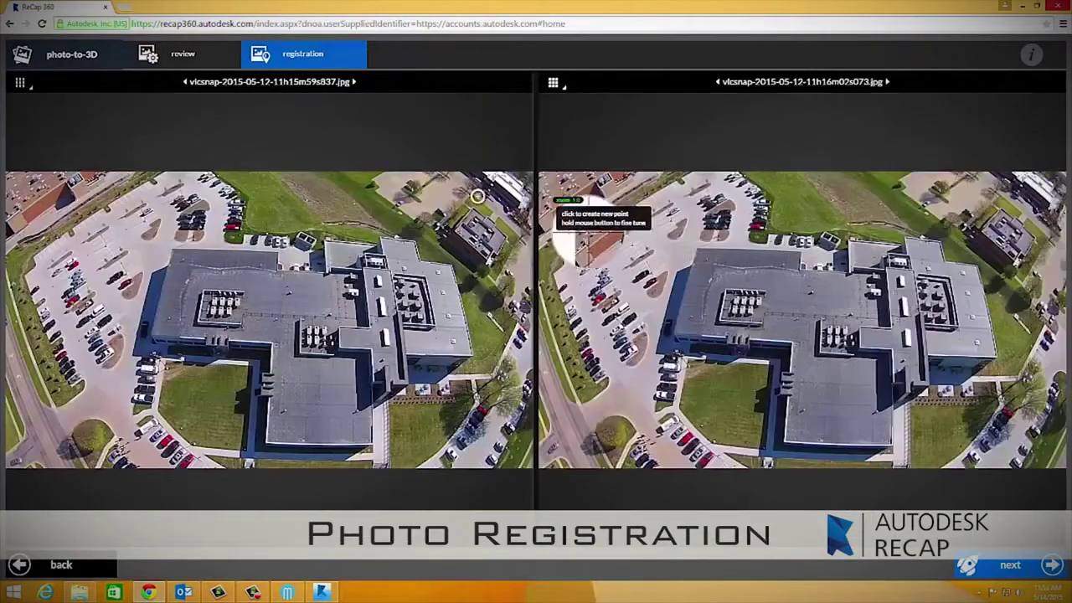
# Mark the building's left corner as a matching point in both photos and dismiss the purchase prompt.
pyautogui.click(149, 335)
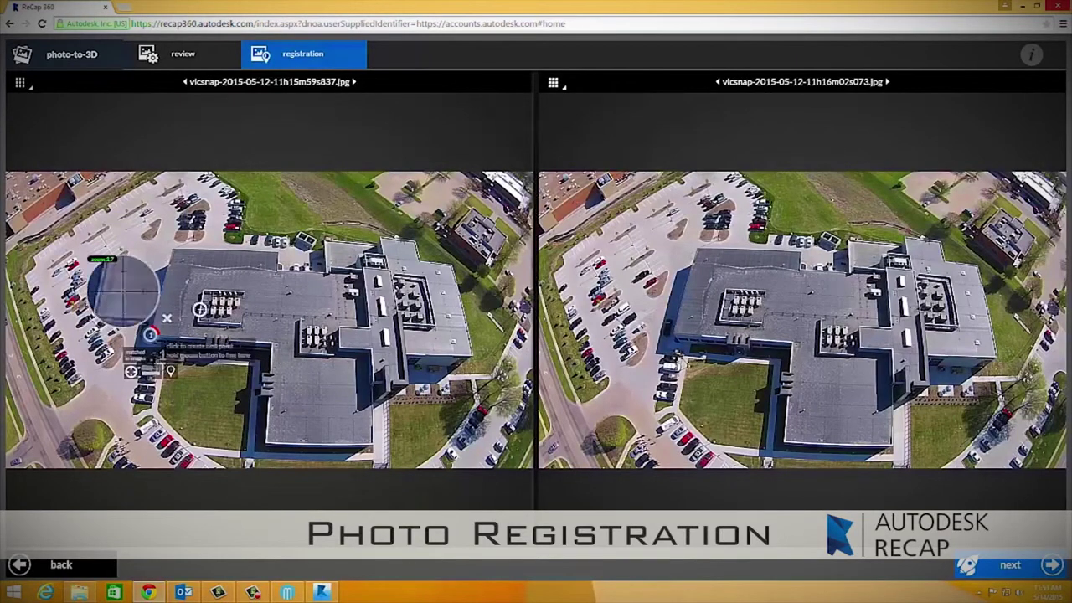
pyautogui.moveTo(684, 338); pyautogui.dragTo(672, 334)
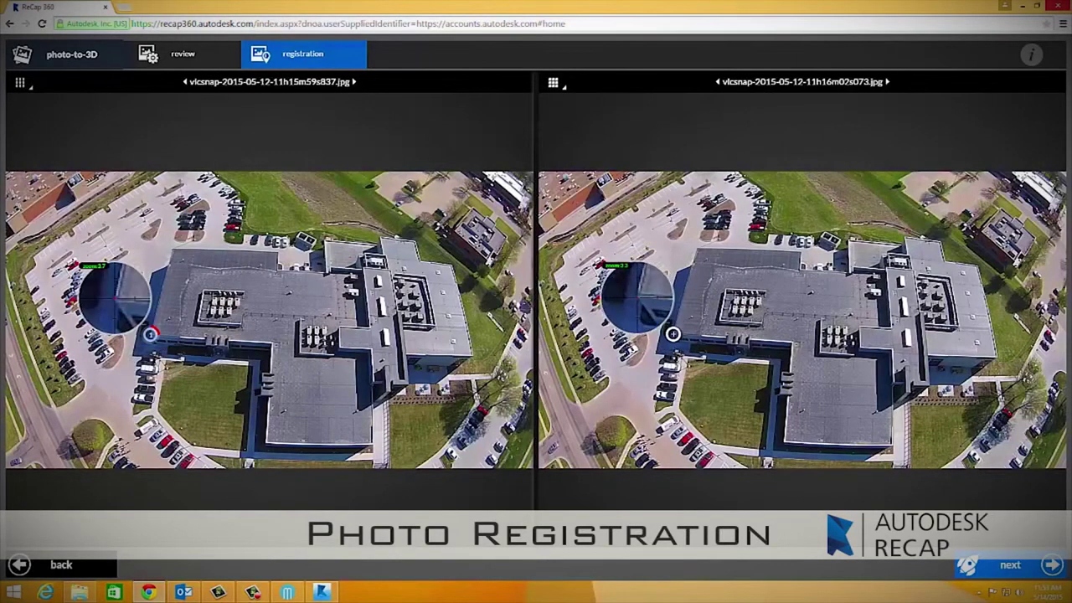
pyautogui.moveTo(673, 334); pyautogui.dragTo(674, 335)
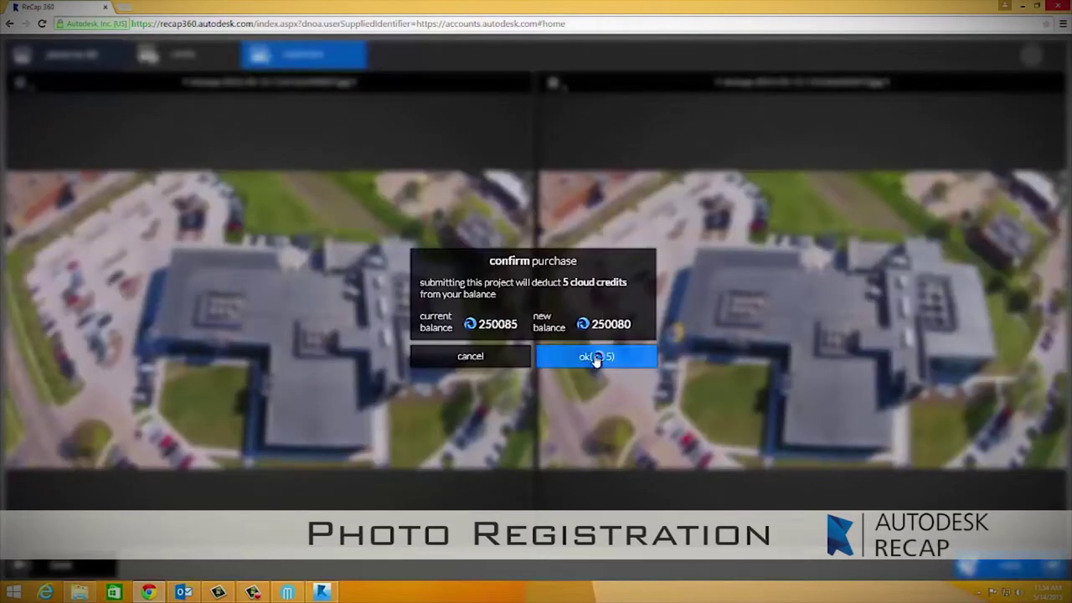
pyautogui.click(596, 360)
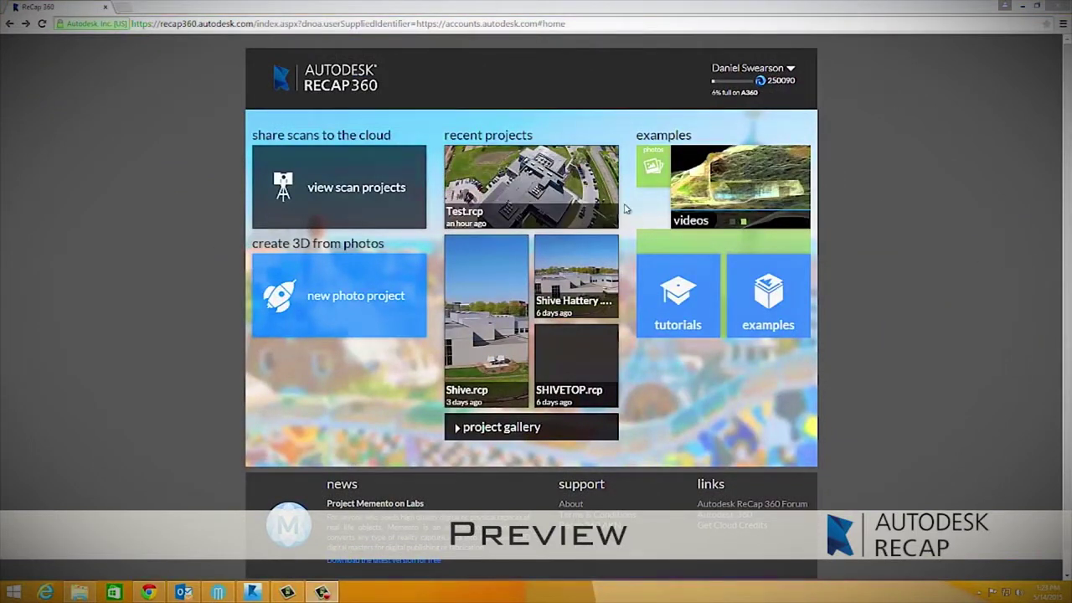
pyautogui.moveTo(531, 186)
pyautogui.click(504, 180)
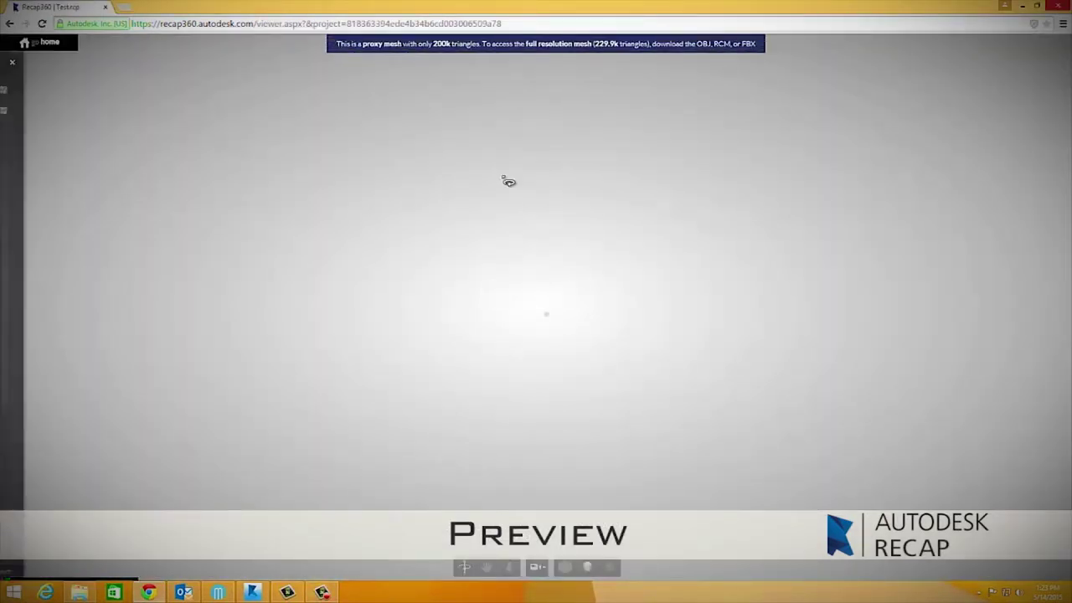
pyautogui.click(34, 256)
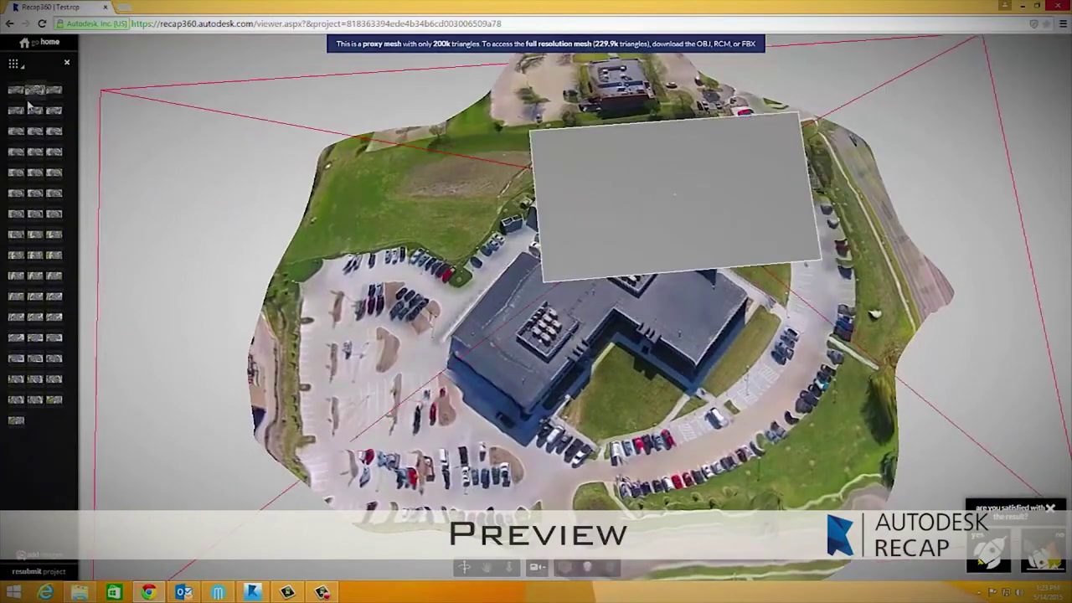
pyautogui.click(46, 98)
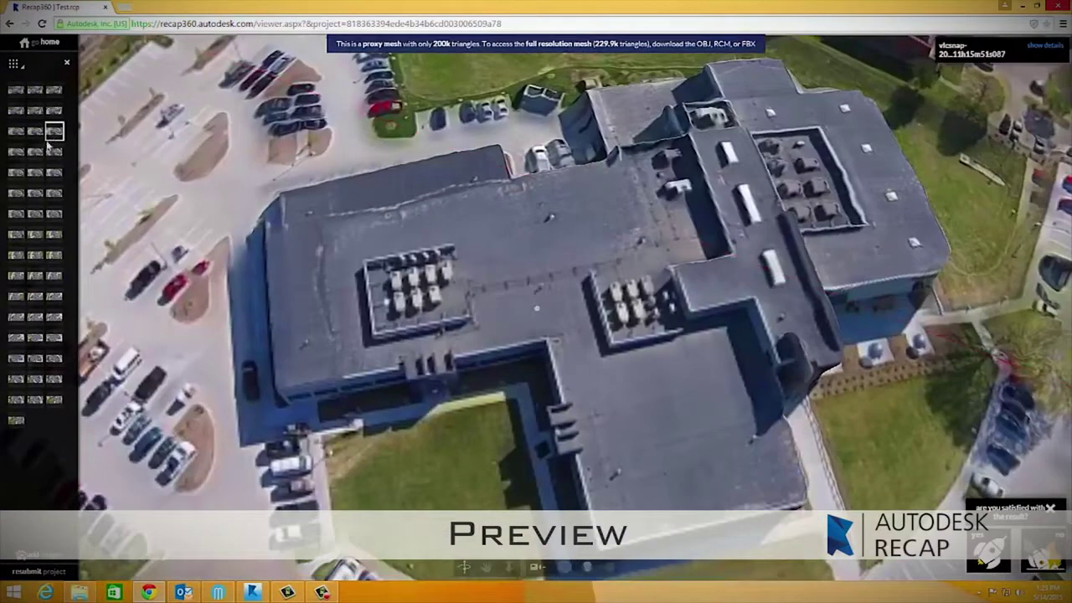
pyautogui.click(33, 151)
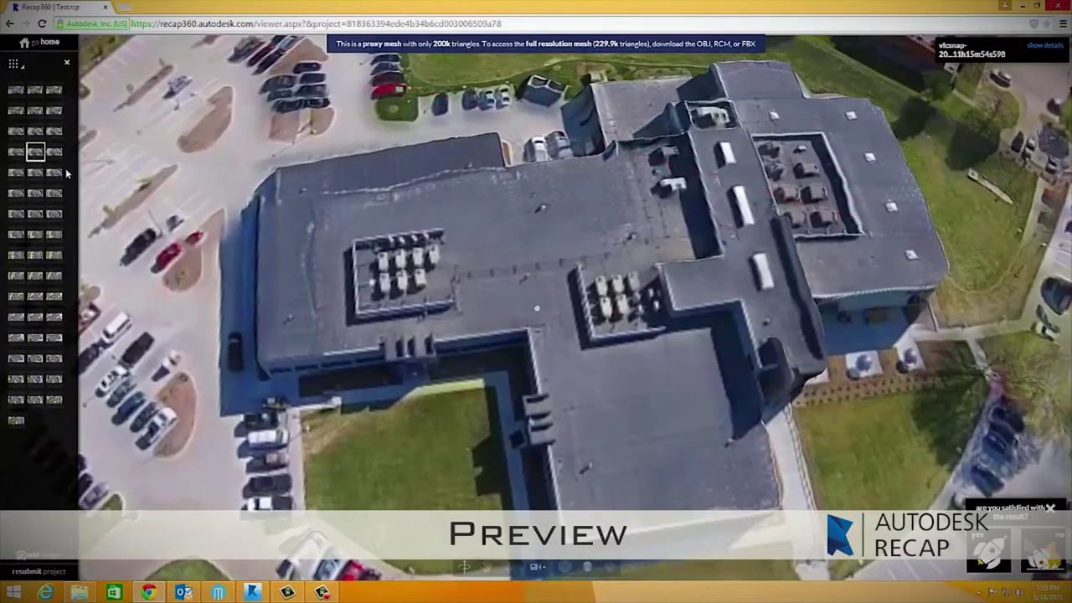
pyautogui.click(54, 172)
pyautogui.moveTo(943, 459)
pyautogui.mouseDown()
pyautogui.moveTo(572, 399)
pyautogui.moveTo(614, 377)
pyautogui.mouseUp()
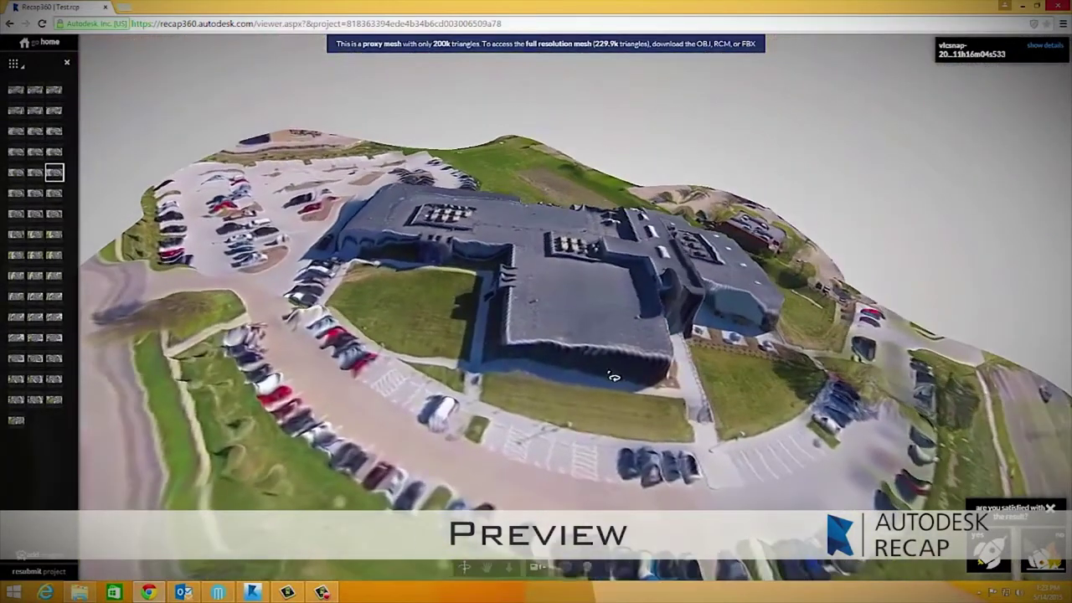
pyautogui.click(42, 43)
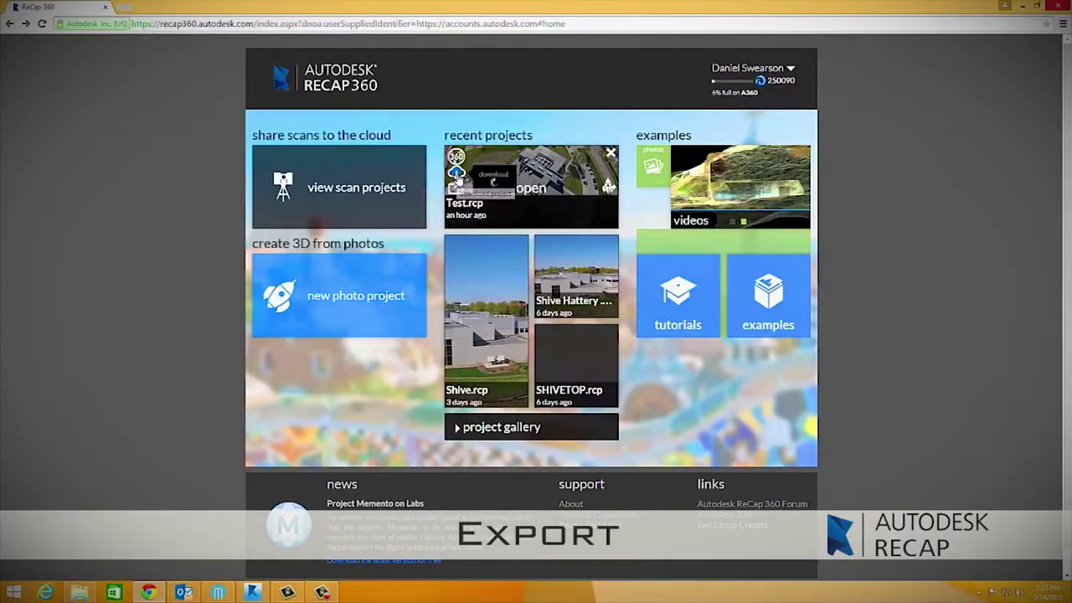
# Open the shivetop model from the Memento dashboard and orbit to an oblique view.
pyautogui.click(218, 592)
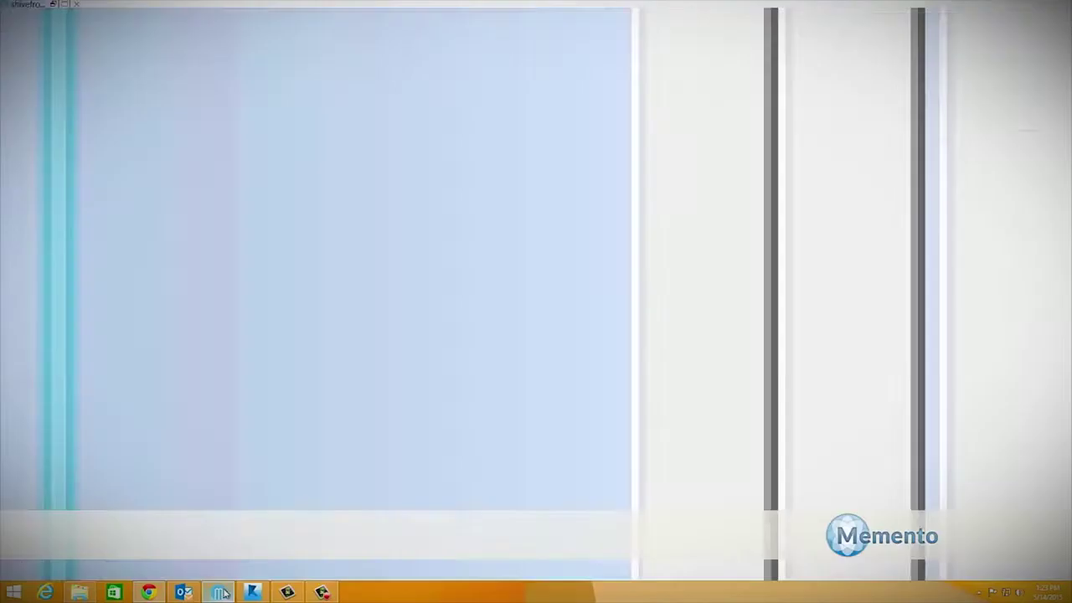
pyautogui.click(329, 174)
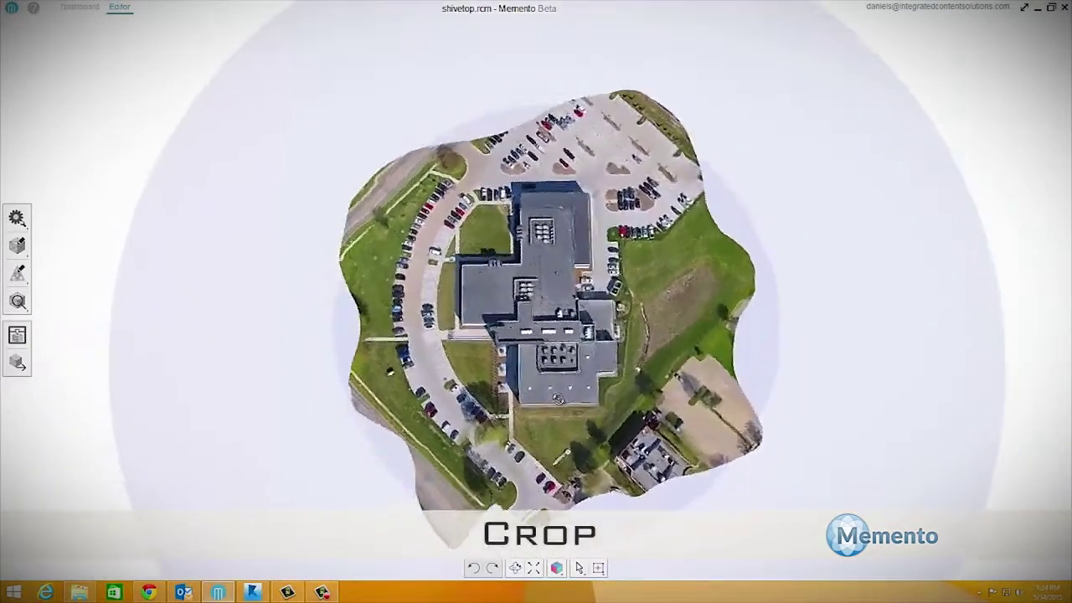
pyautogui.moveTo(558, 399)
pyautogui.mouseDown()
pyautogui.moveTo(248, 300)
pyautogui.moveTo(485, 386)
pyautogui.moveTo(722, 312)
pyautogui.mouseUp()
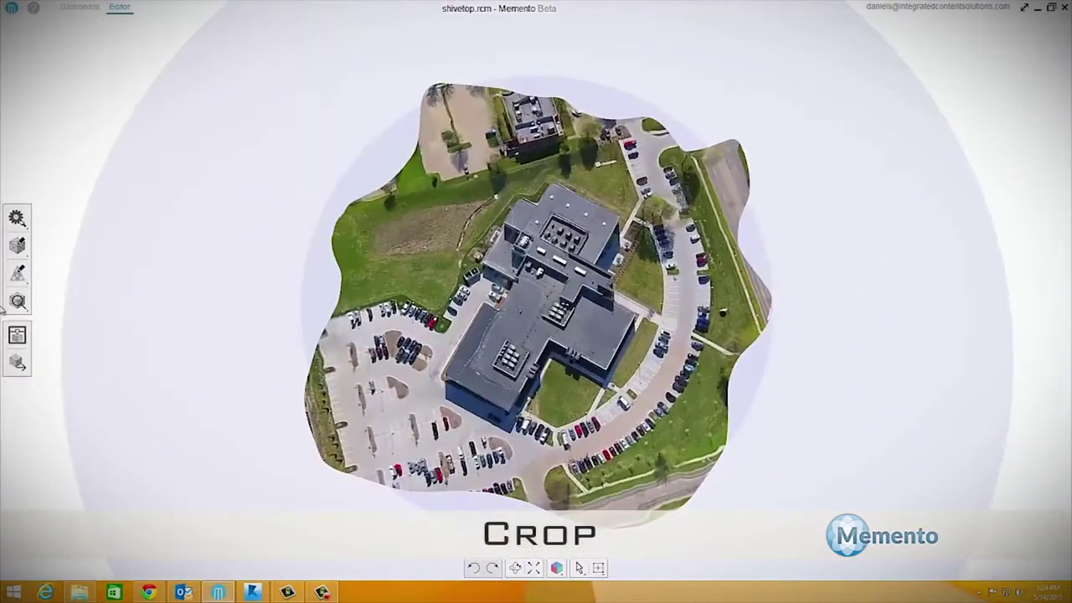
# Box-select and delete terrain along the top, right, bottom and left, leaving a patch around the building.
pyautogui.click(19, 247)
pyautogui.click(113, 272)
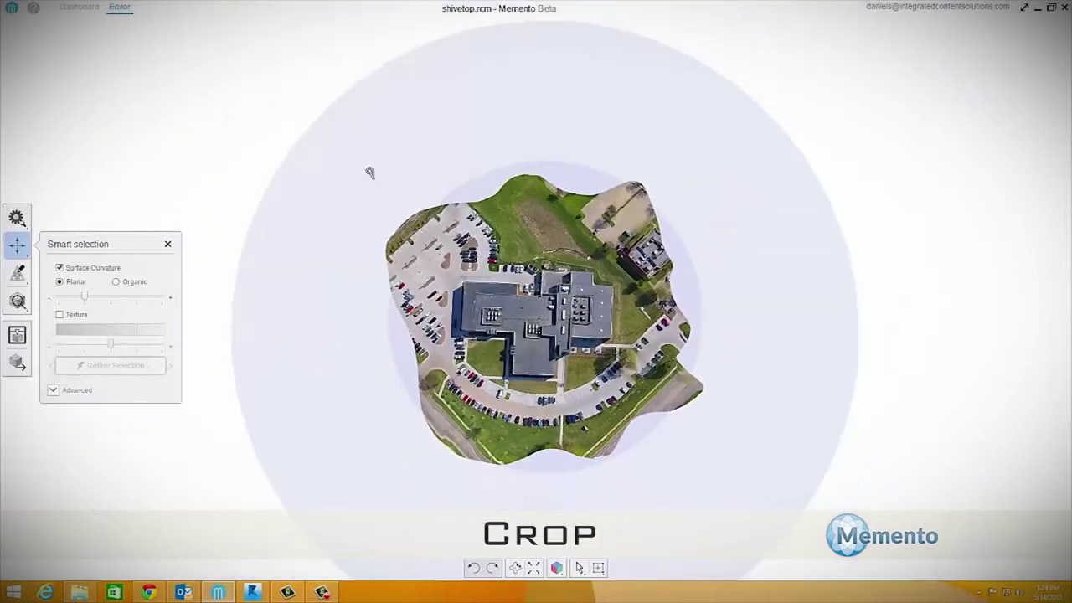
pyautogui.click(167, 244)
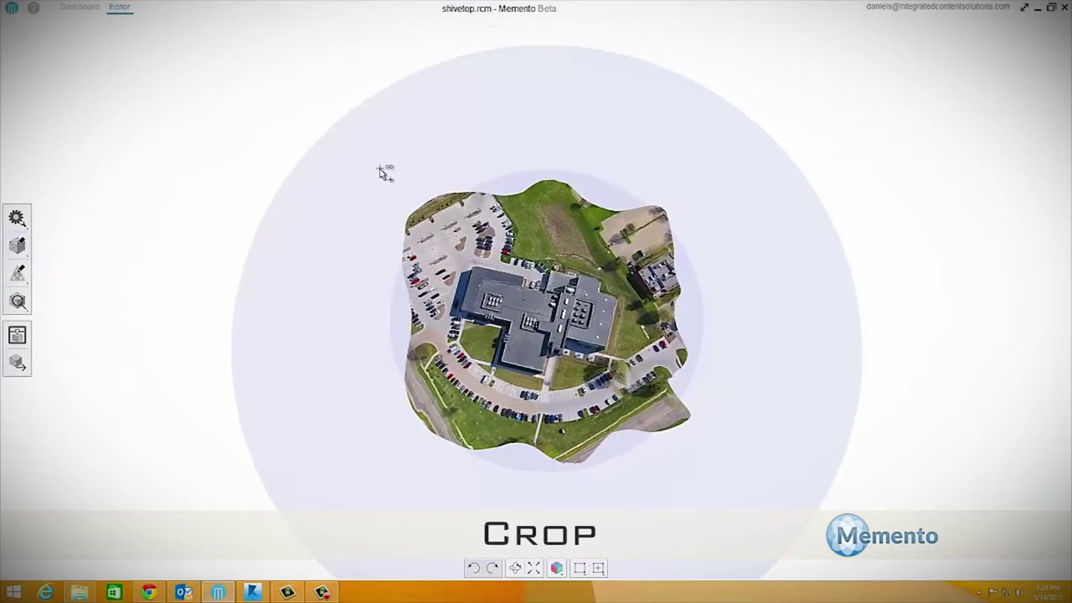
pyautogui.moveTo(391, 166); pyautogui.dragTo(794, 242)
pyautogui.press('Delete')
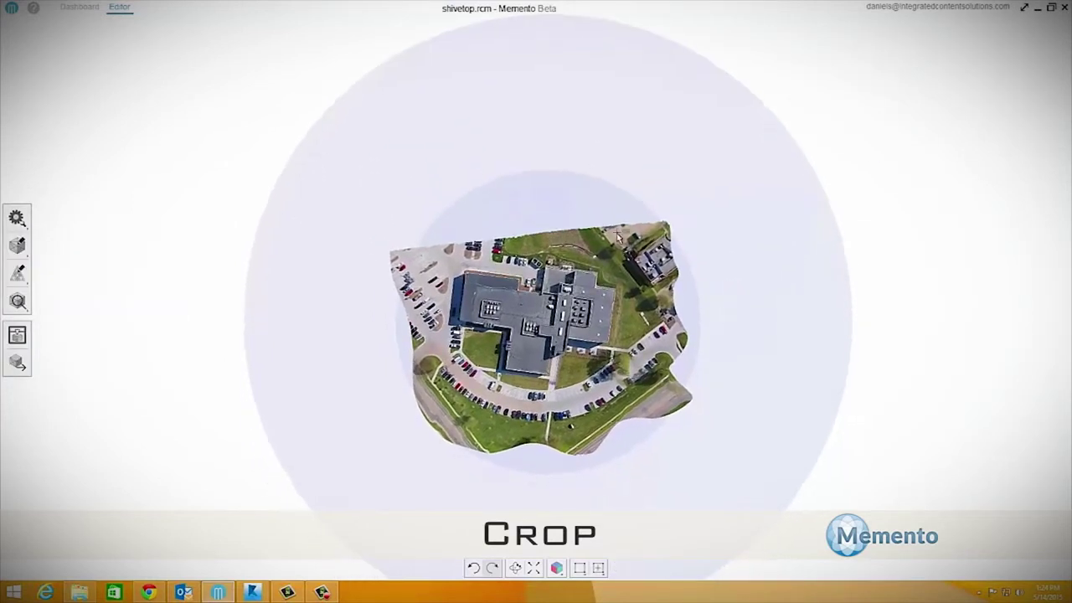
pyautogui.moveTo(645, 177); pyautogui.dragTo(797, 456)
pyautogui.press('Delete')
pyautogui.moveTo(725, 444)
pyautogui.mouseDown()
pyautogui.moveTo(522, 394)
pyautogui.moveTo(299, 397)
pyautogui.mouseUp()
pyautogui.press('Delete')
pyautogui.moveTo(311, 199); pyautogui.dragTo(431, 445)
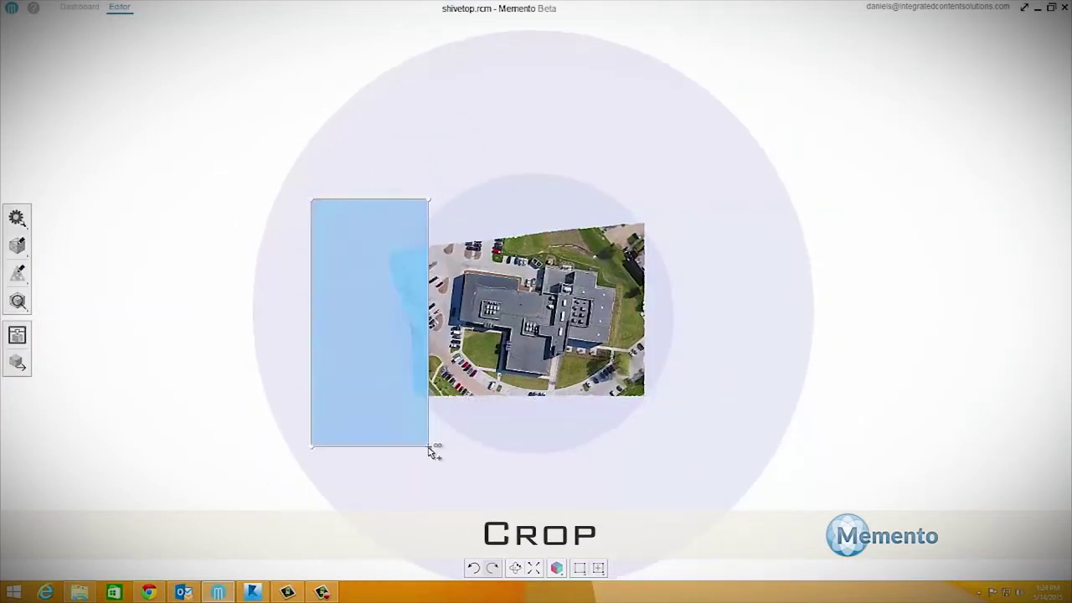
pyautogui.press('Delete')
pyautogui.moveTo(376, 167); pyautogui.dragTo(722, 246)
pyautogui.press('Delete')
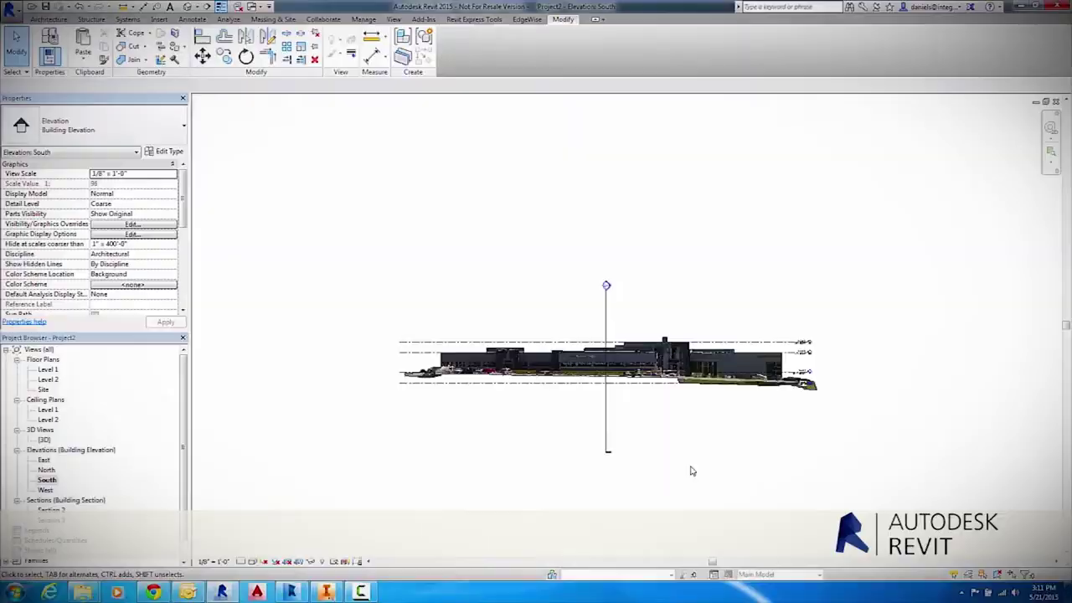
pyautogui.scroll(3, 691, 471)
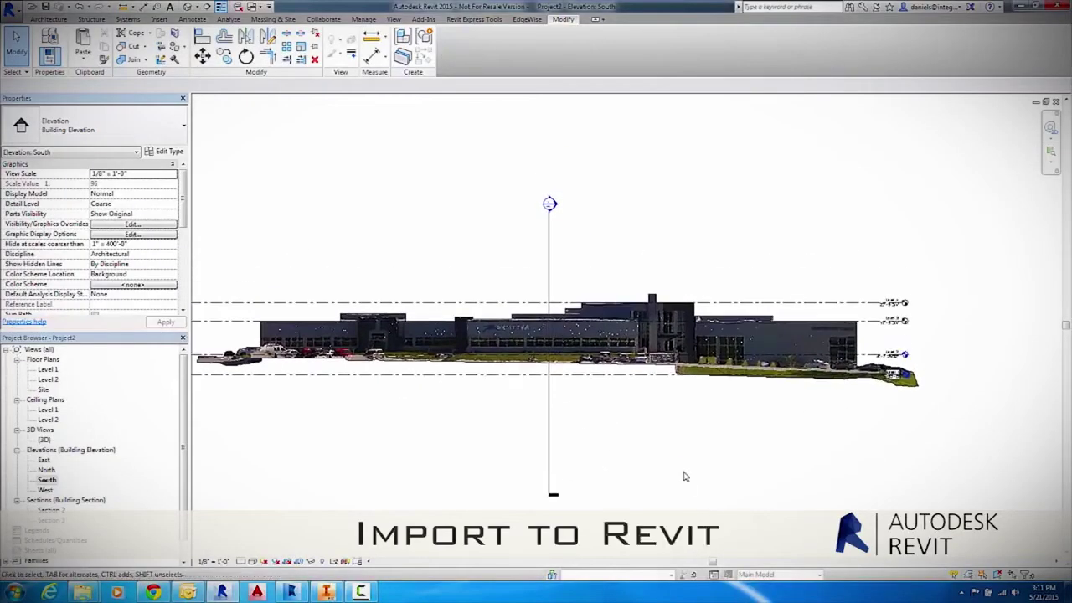
# Add an aligned dimension (DI) above the building's right wing in the South elevation.
pyautogui.press('d')
pyautogui.press('i')
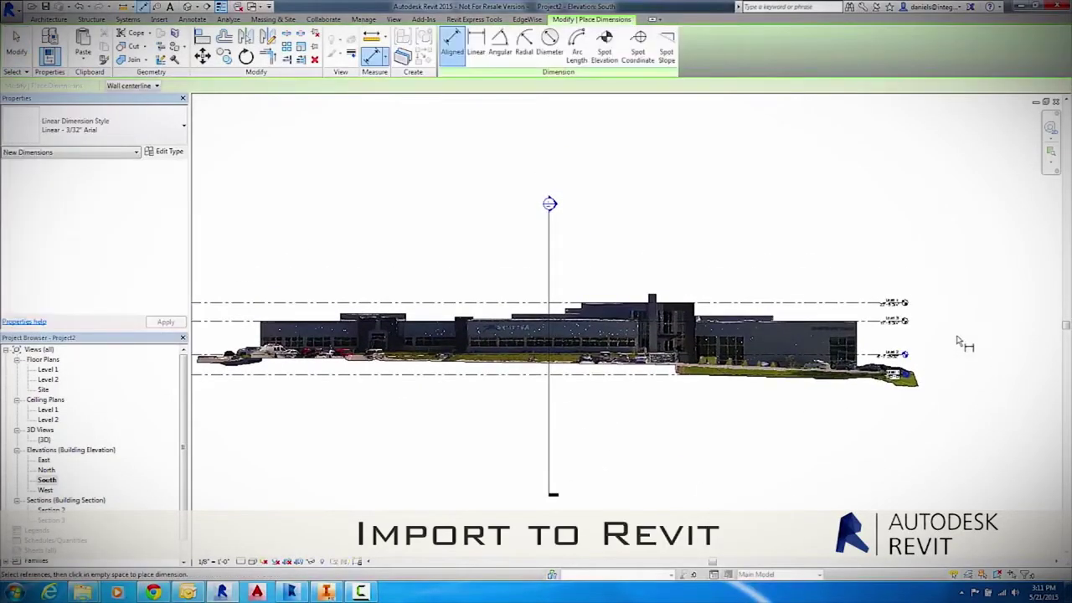
pyautogui.scroll(2, 959, 341)
pyautogui.scroll(2, 904, 335)
pyautogui.moveTo(1000, 416); pyautogui.dragTo(977, 386, button='middle')
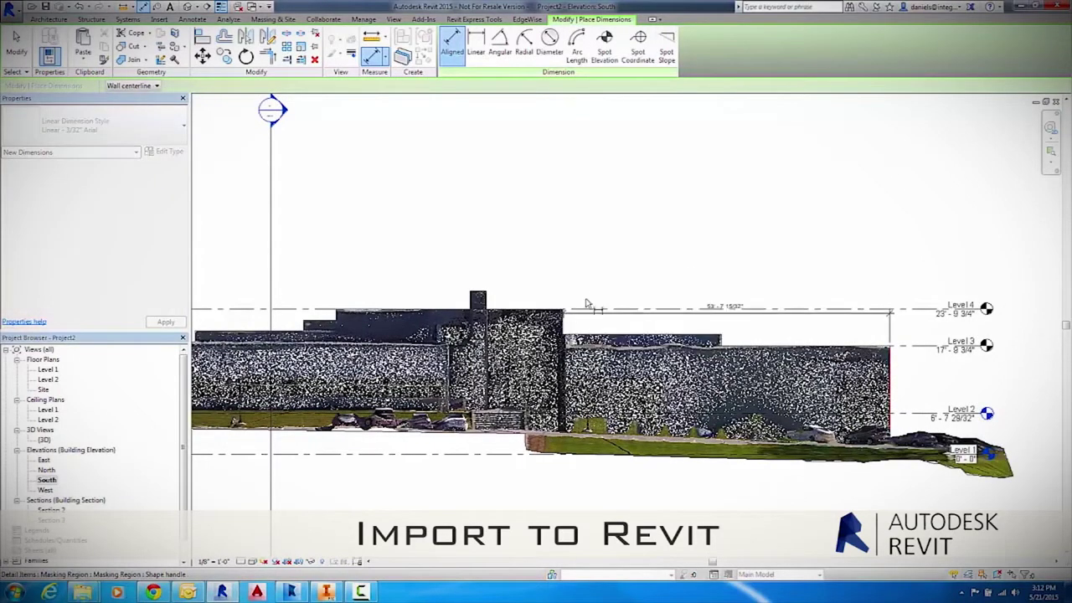
pyautogui.click(683, 280)
pyautogui.scroll(-2, 682, 283)
pyautogui.scroll(-2, 682, 283)
pyautogui.scroll(-1, 694, 276)
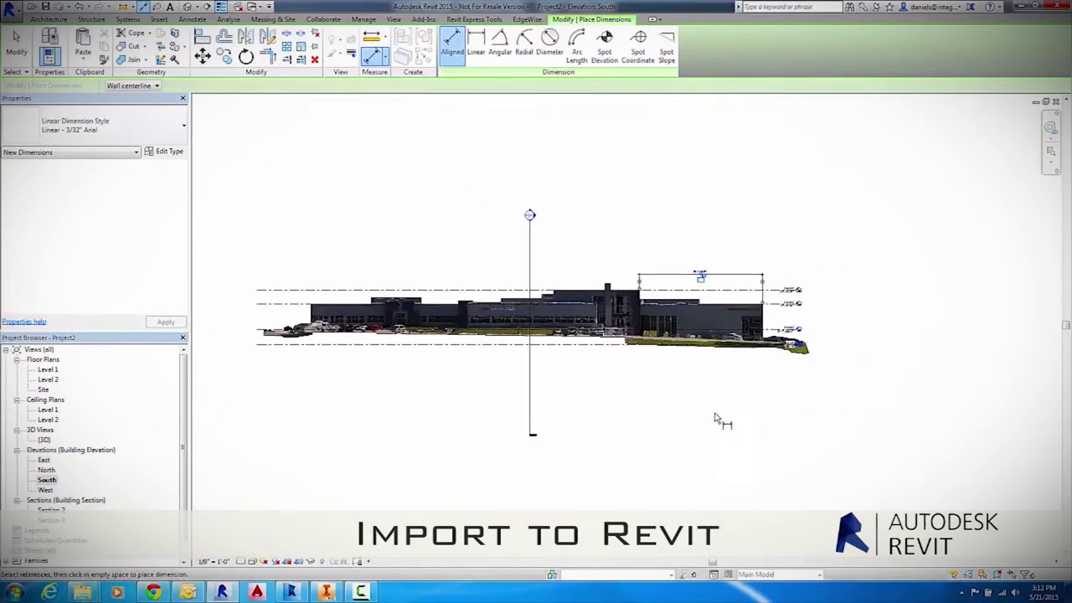
pyautogui.moveTo(718, 424); pyautogui.dragTo(792, 436, button='middle')
pyautogui.press('Escape')
pyautogui.press('Escape')
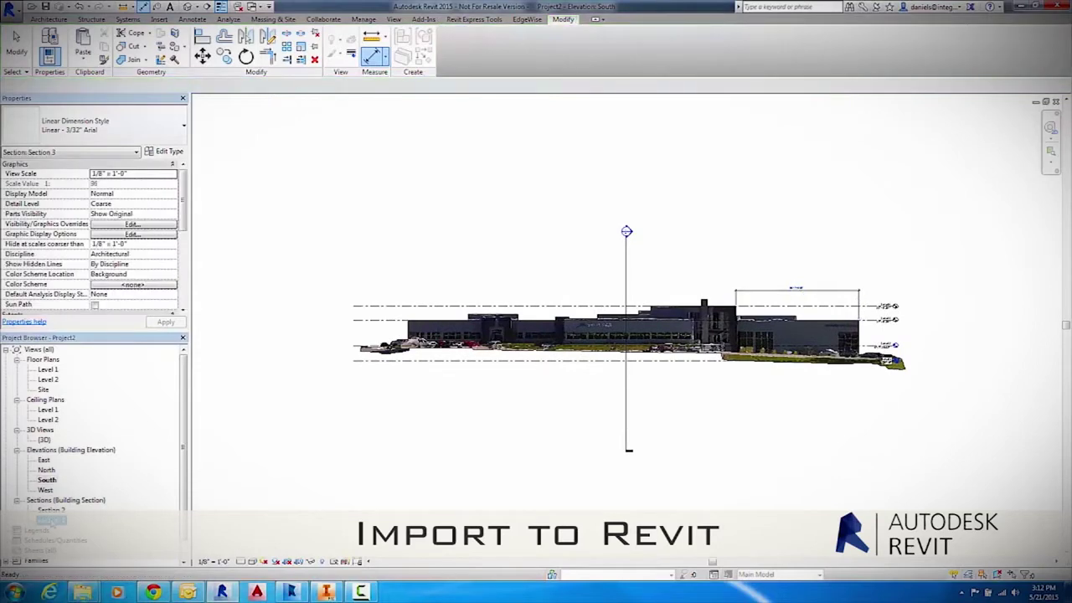
# In Section 3, dimension the building's upper roof at 26'-3 5/8".
pyautogui.doubleClick(627, 231)
pyautogui.press('d')
pyautogui.press('i')
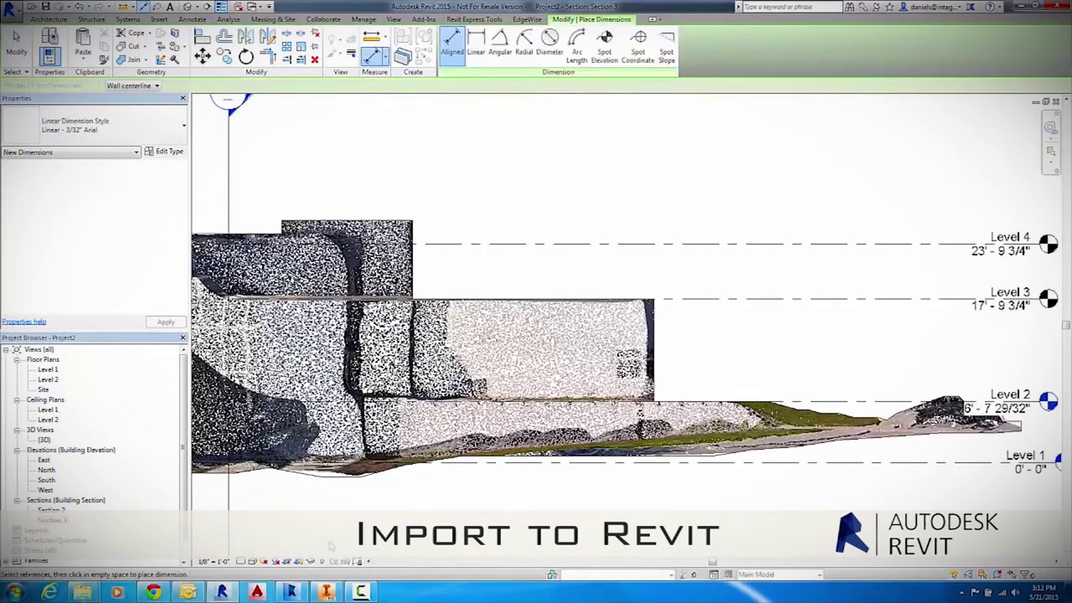
pyautogui.moveTo(685, 352); pyautogui.dragTo(687, 371, button='middle')
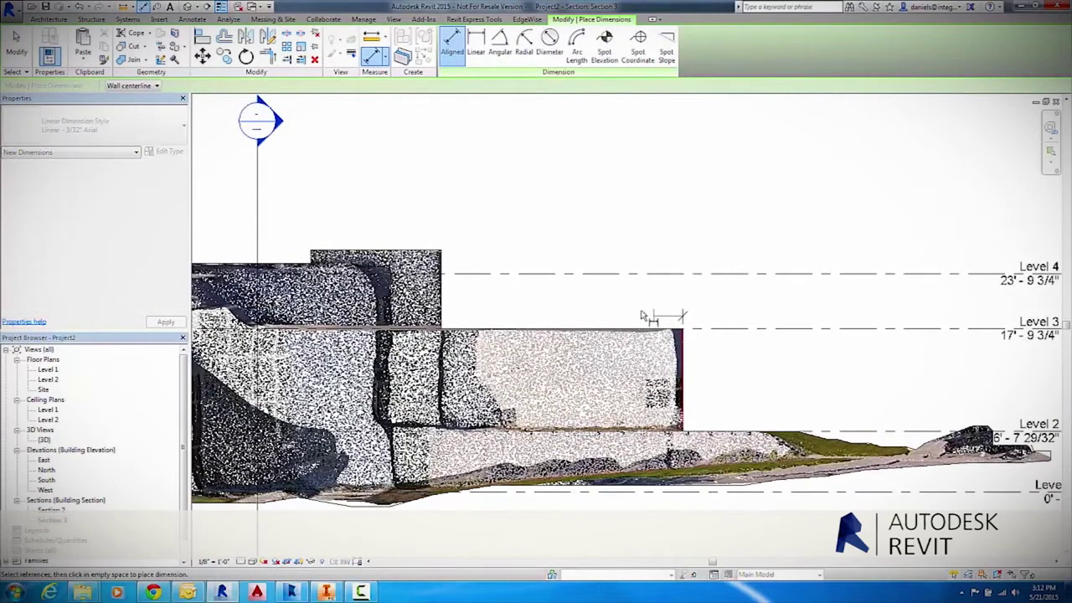
pyautogui.click(445, 291)
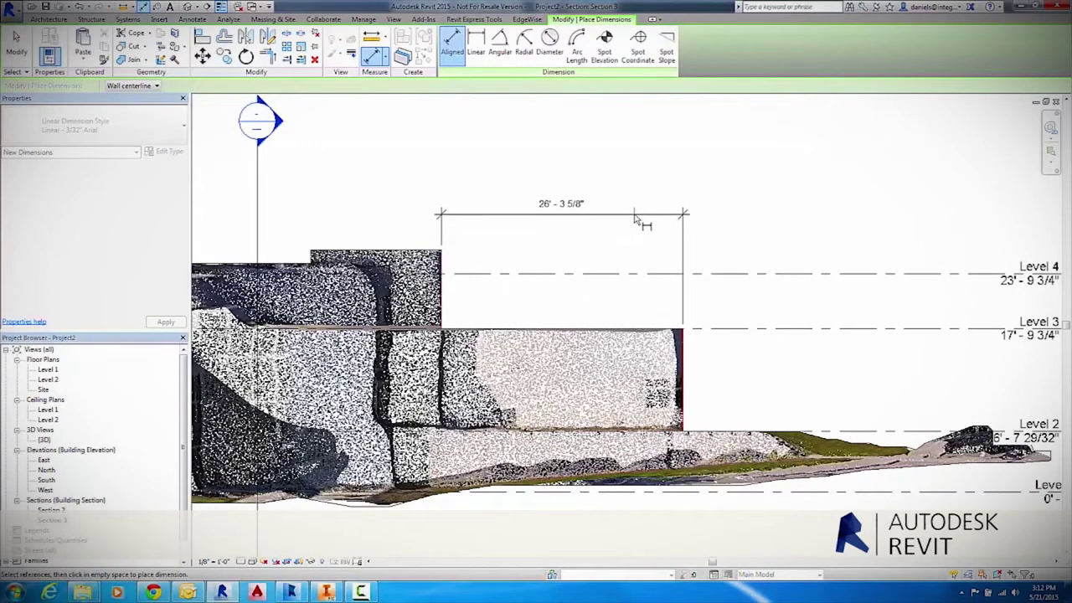
pyautogui.click(634, 220)
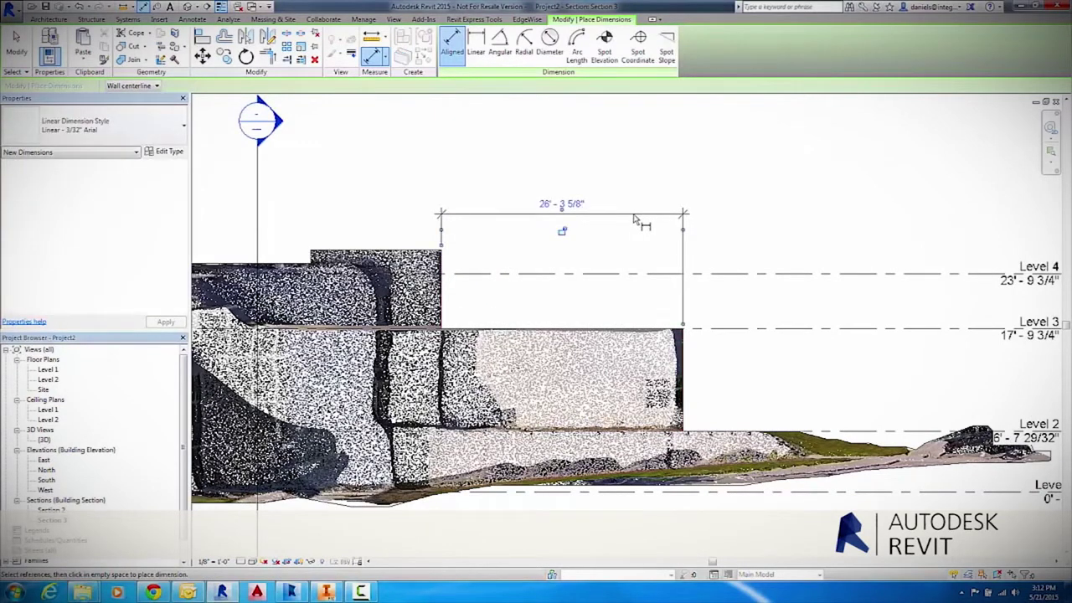